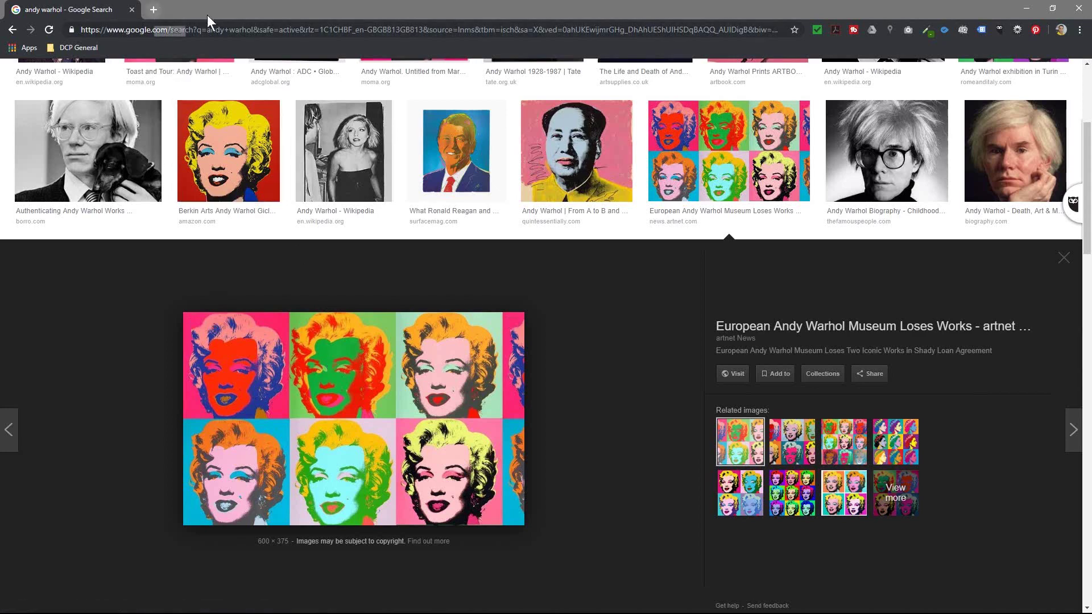
- Dock a new Chrome window on the left half and open notes.txt from the tutorial folder
click(153, 10)
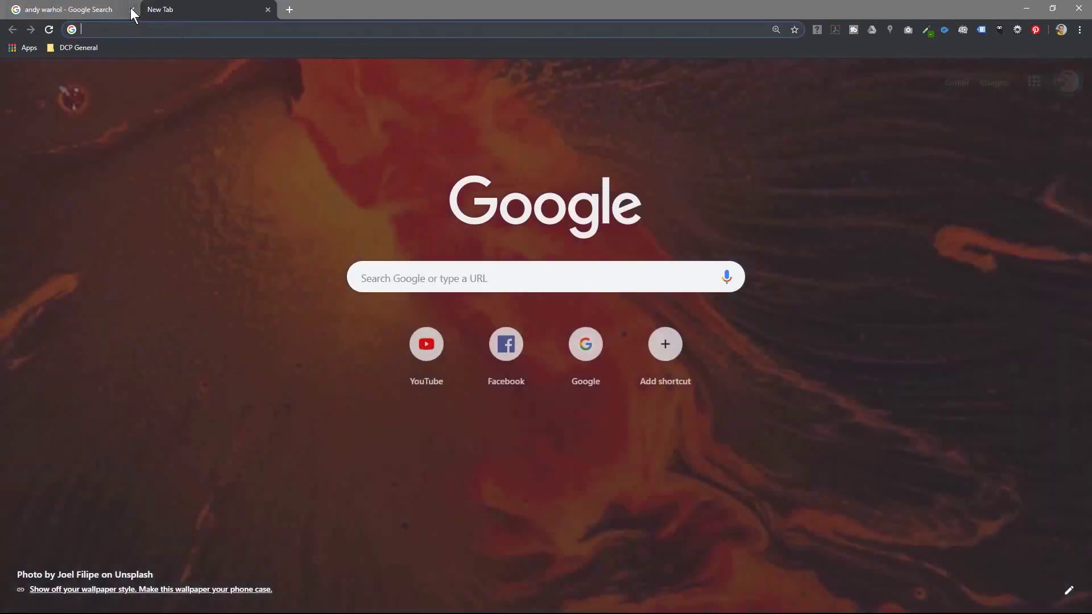
drag(153, 9, 2, 134)
click(813, 108)
double_click(1056, 23)
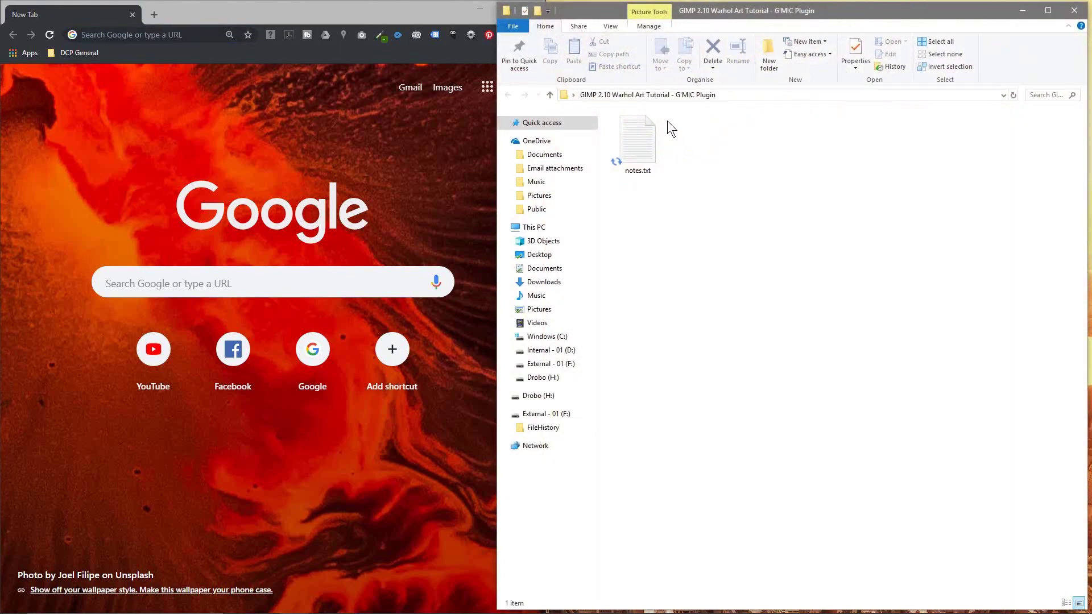
click(636, 132)
double_click(635, 130)
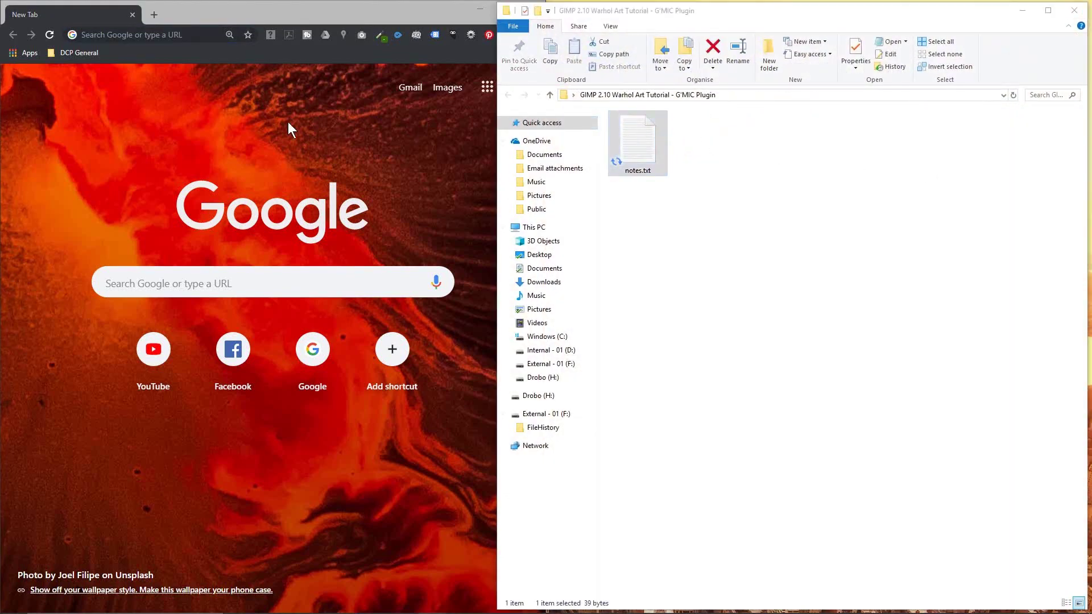
- Load the Unsplash link, download the portrait into the tutorial folder, then close Chrome
click(145, 35)
key(ctrl+v)
key(Return)
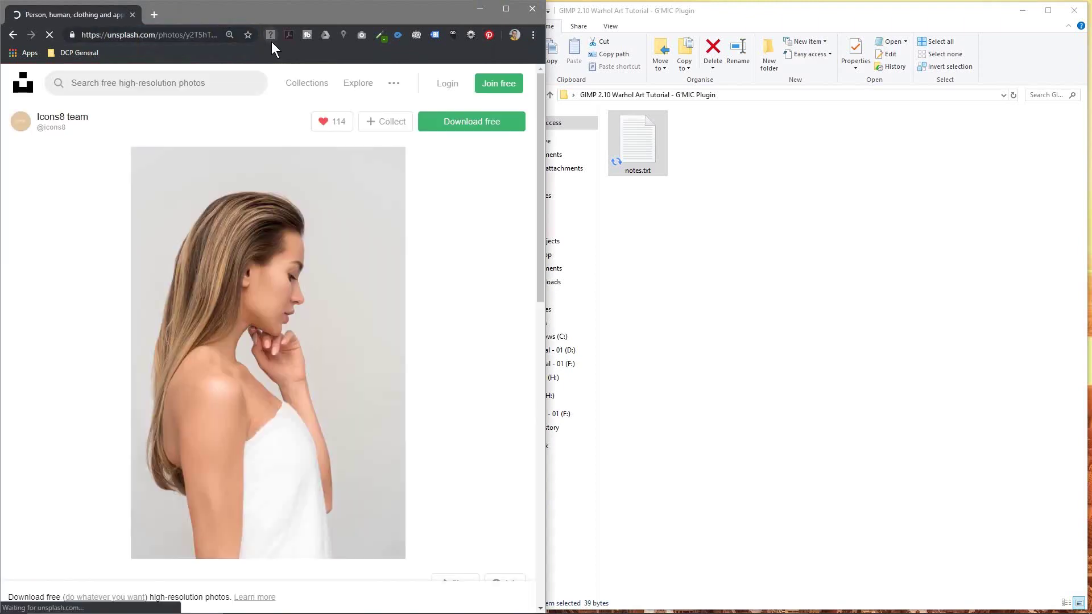
click(471, 122)
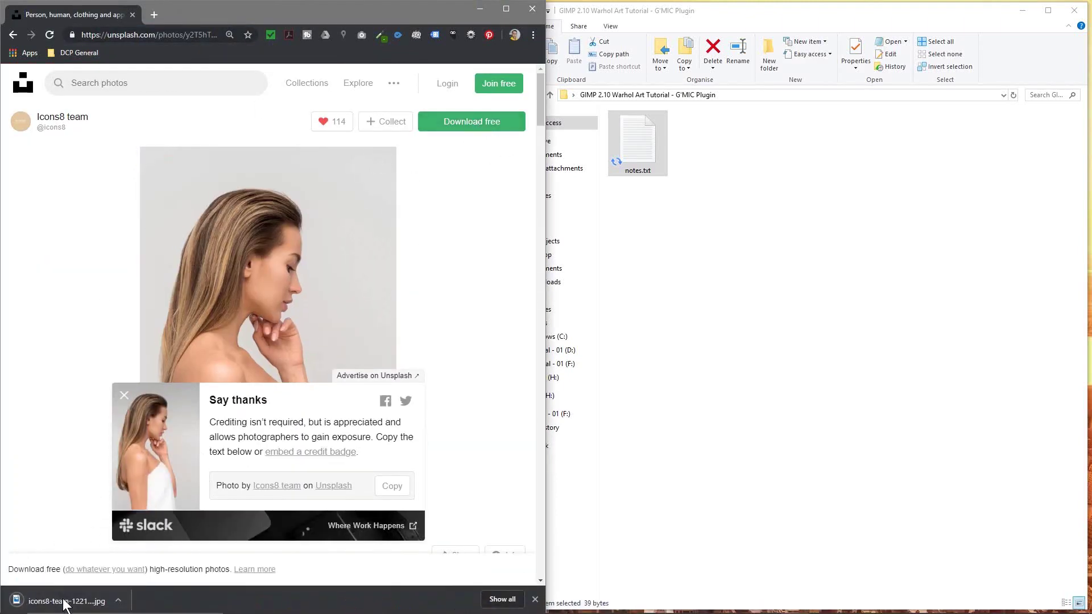
drag(63, 600, 756, 364)
click(422, 9)
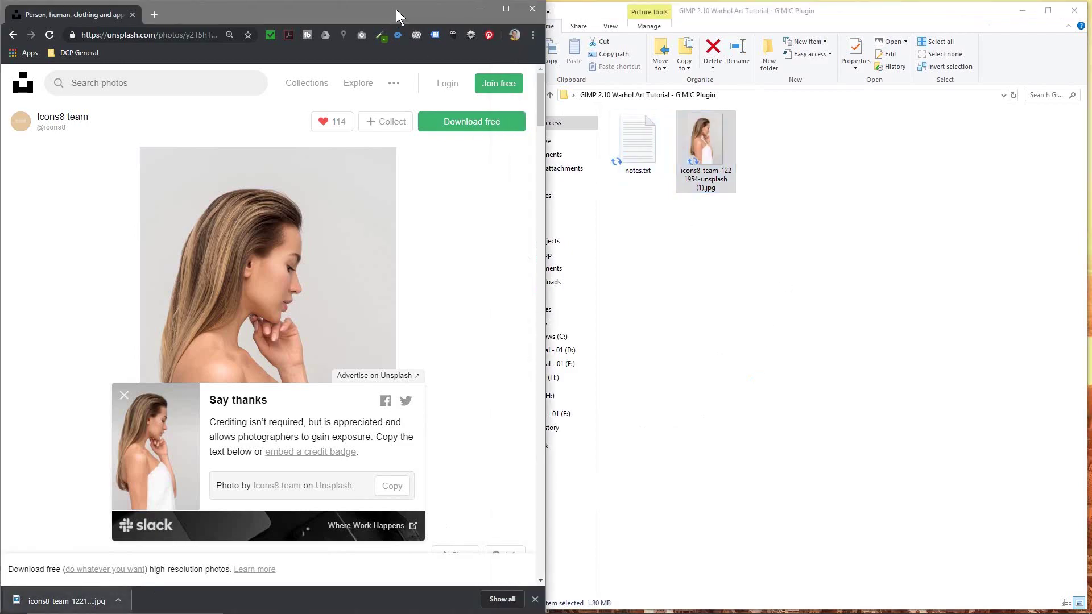
click(531, 9)
- Launch GIMP and open the downloaded portrait JPG as a 4016×6016 single-layer image
key(super)
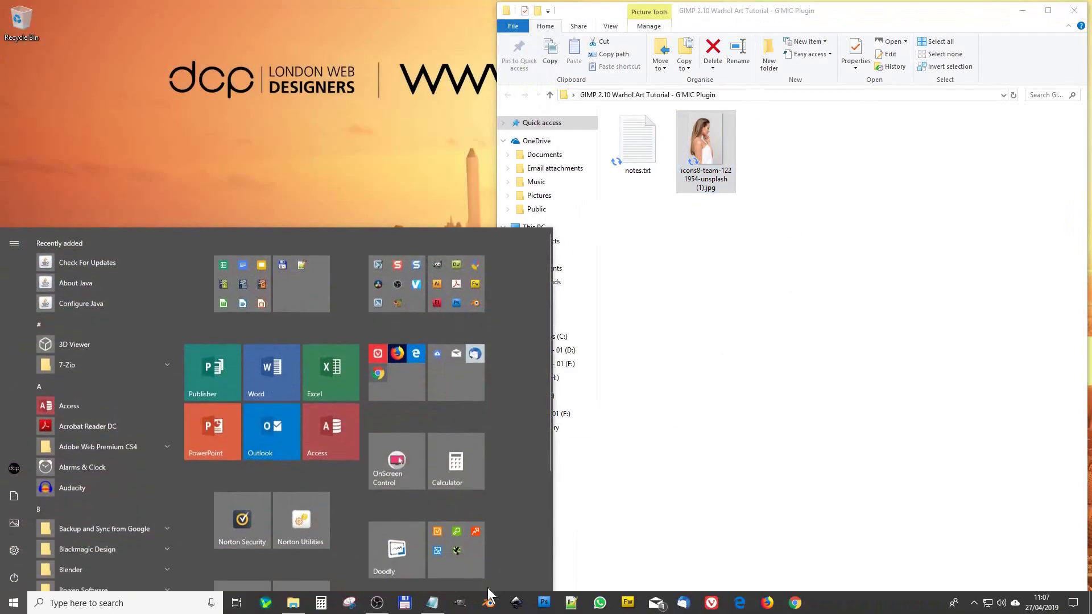
click(455, 605)
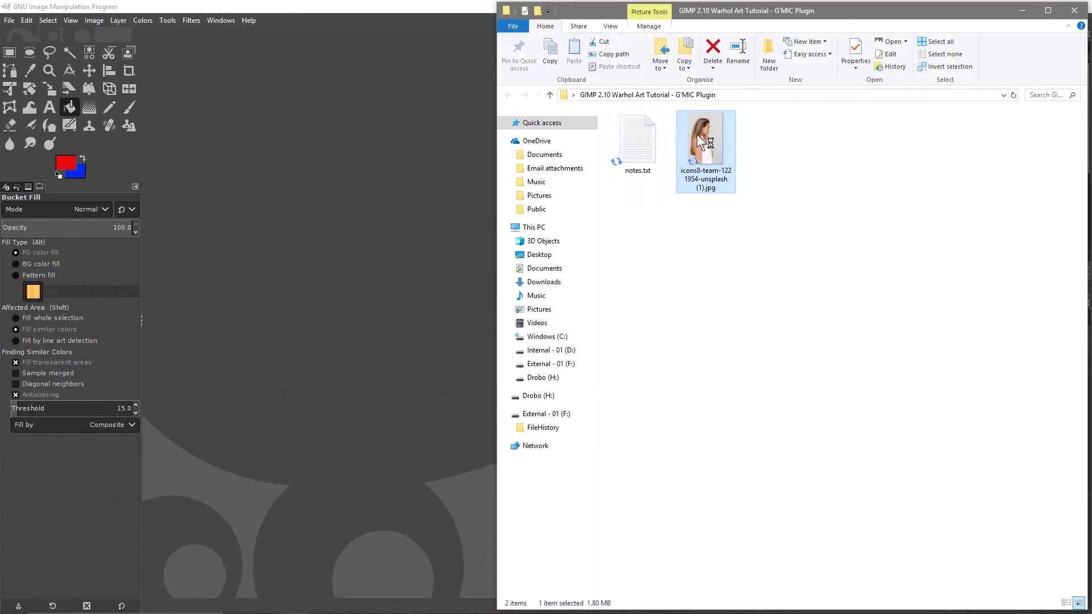
drag(693, 133, 412, 288)
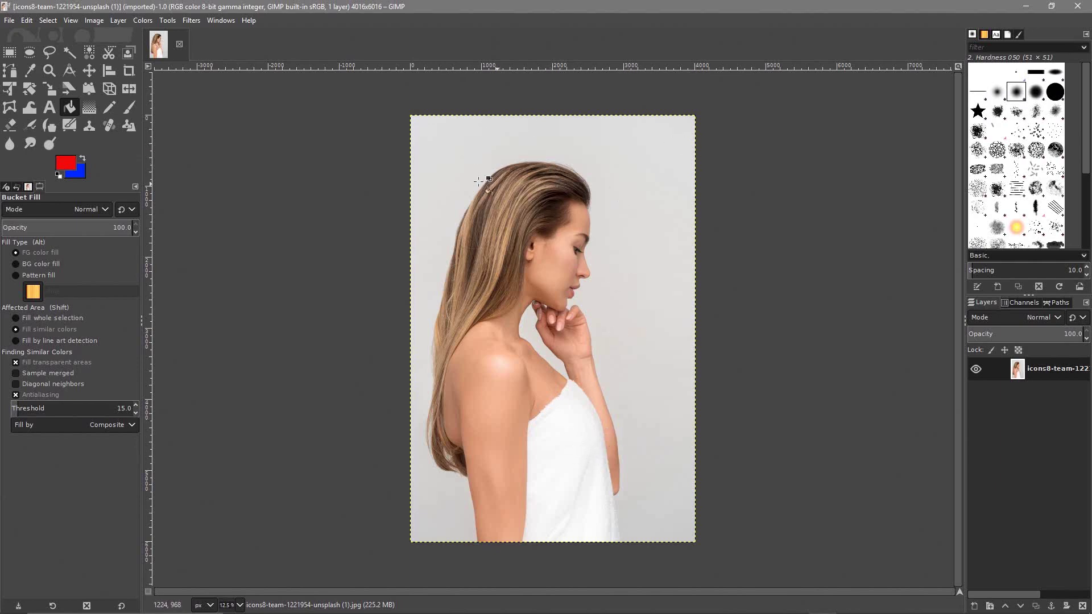
click(192, 21)
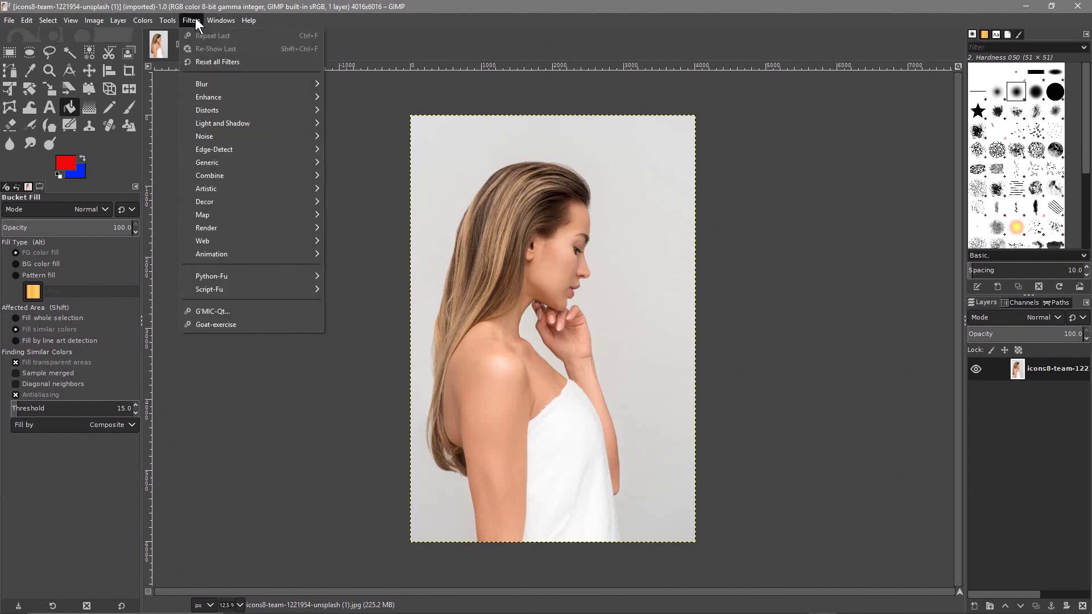
- Open G'MIC-Qt maximized and pick Artistic > Warhol to preview the 3×3 pop-art tiles
click(227, 312)
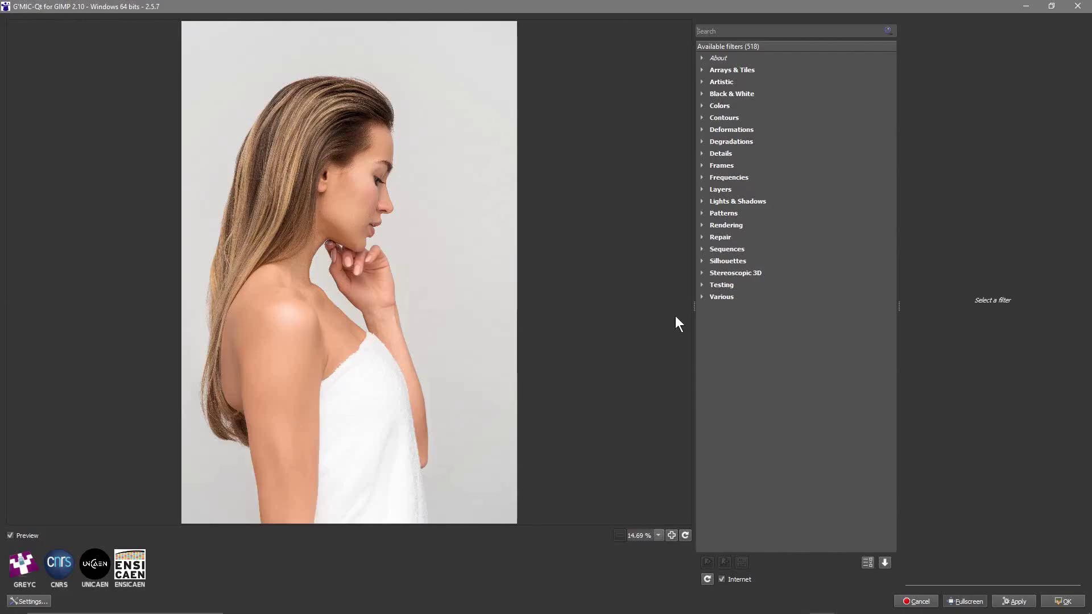
click(1051, 6)
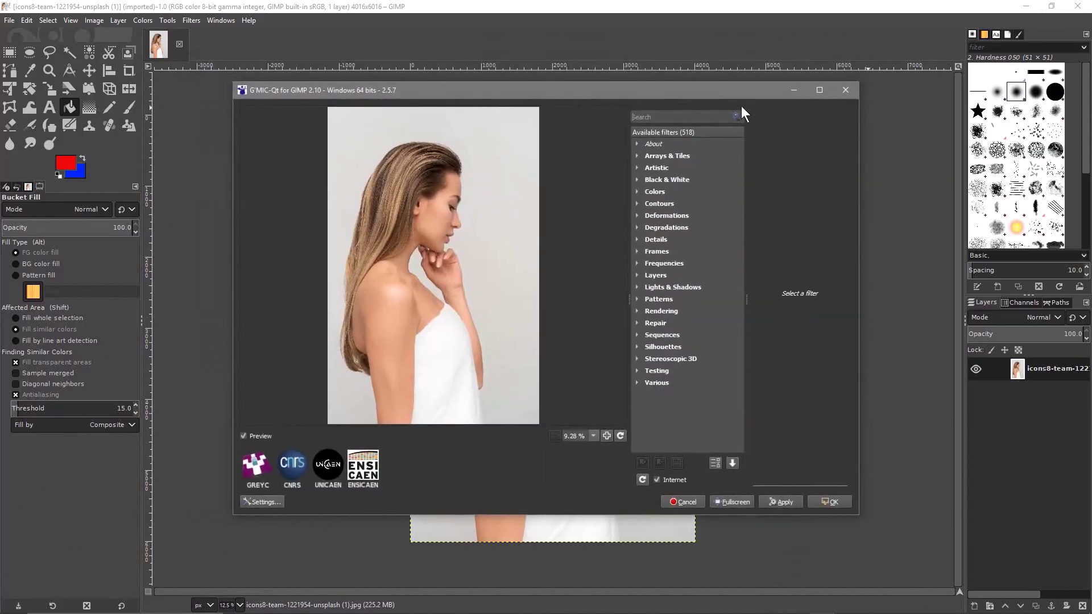
click(821, 89)
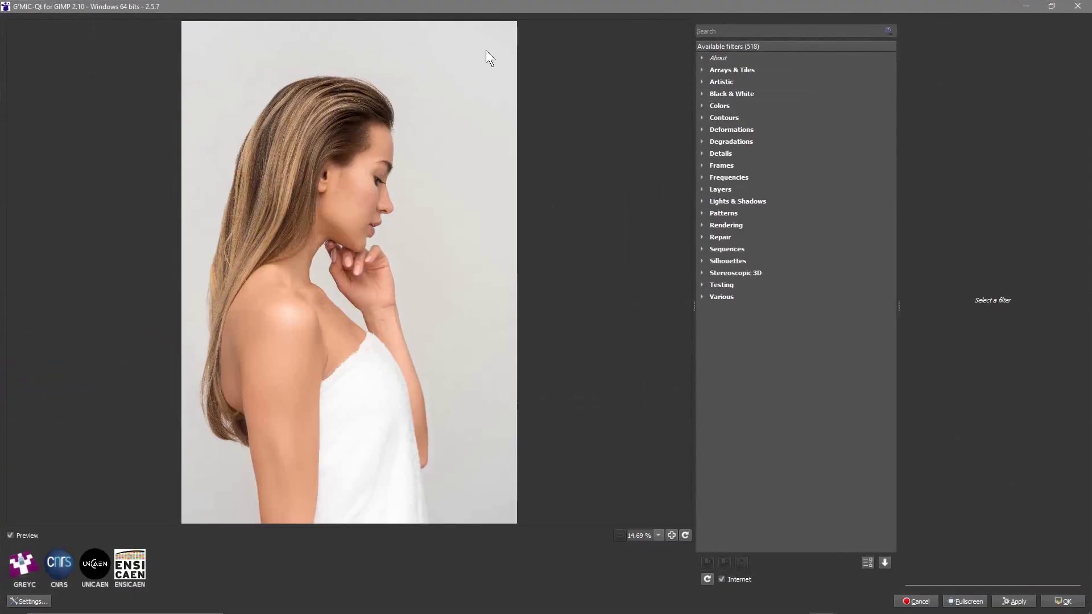
click(701, 82)
scroll(721, 367, down, 8)
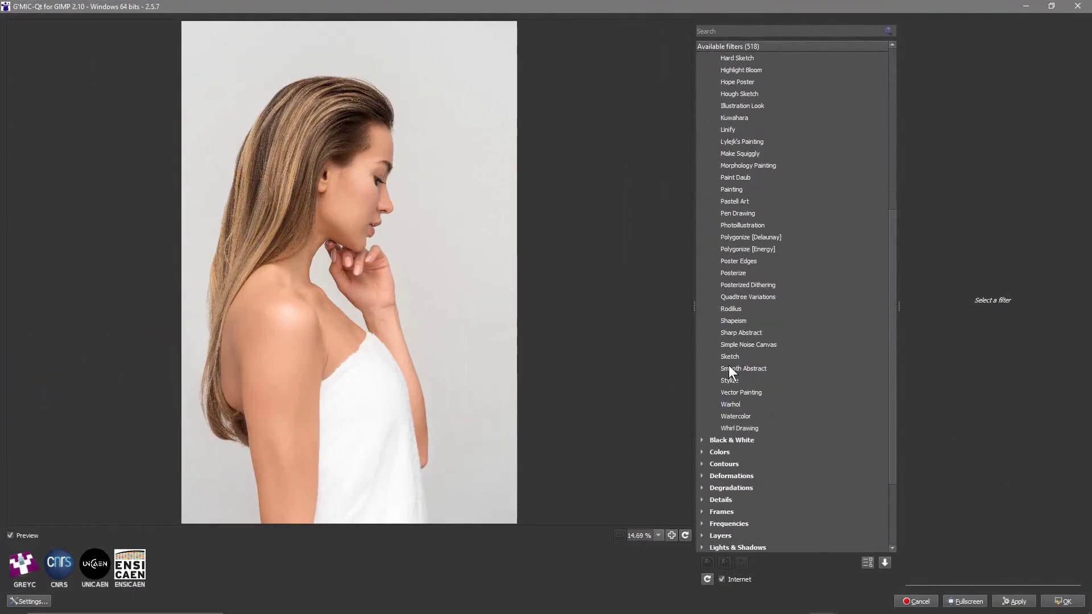
click(729, 402)
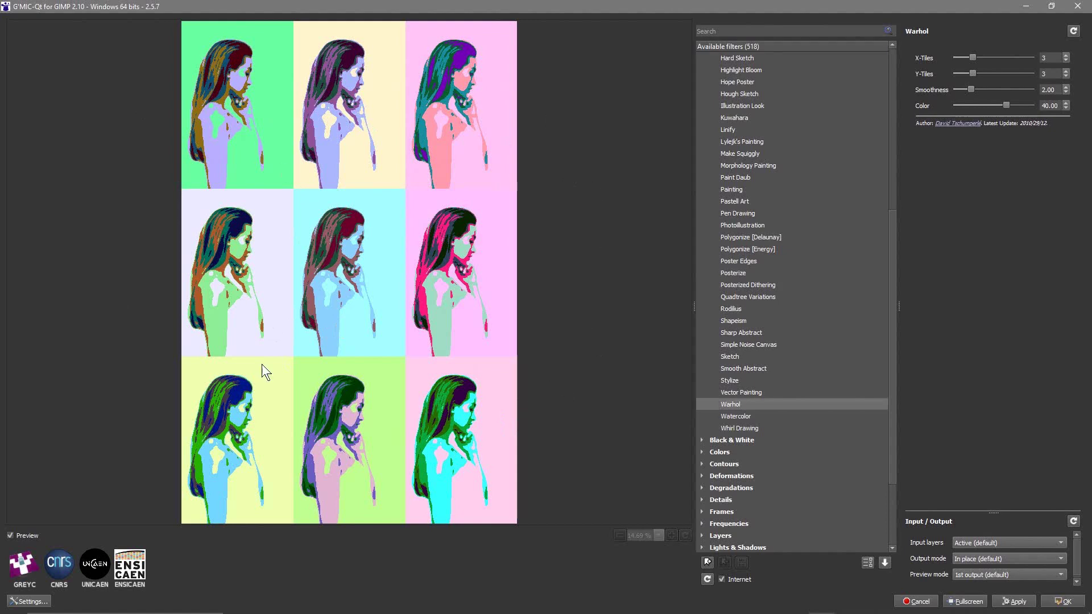
- Slide the Warhol Color value back and forth, settling at 35.46
drag(1005, 107, 1034, 107)
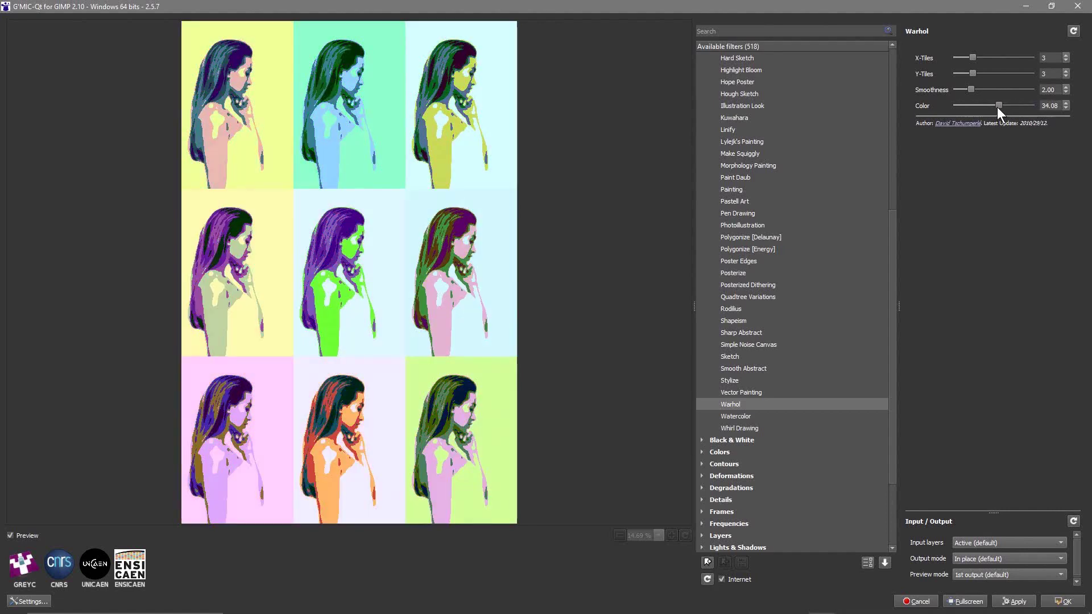
drag(984, 105, 929, 106)
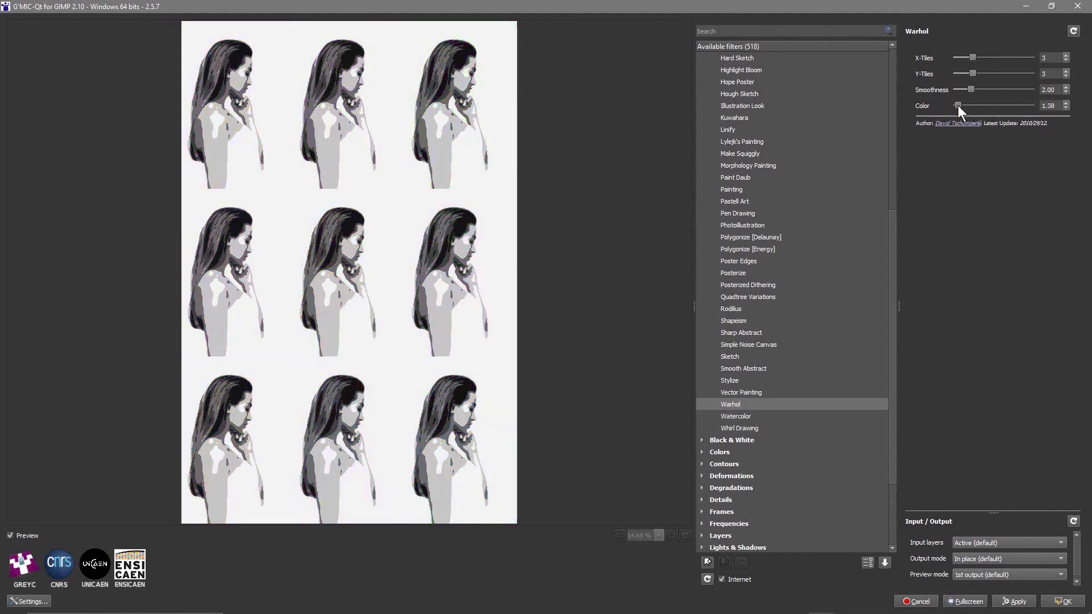
drag(958, 105, 1001, 105)
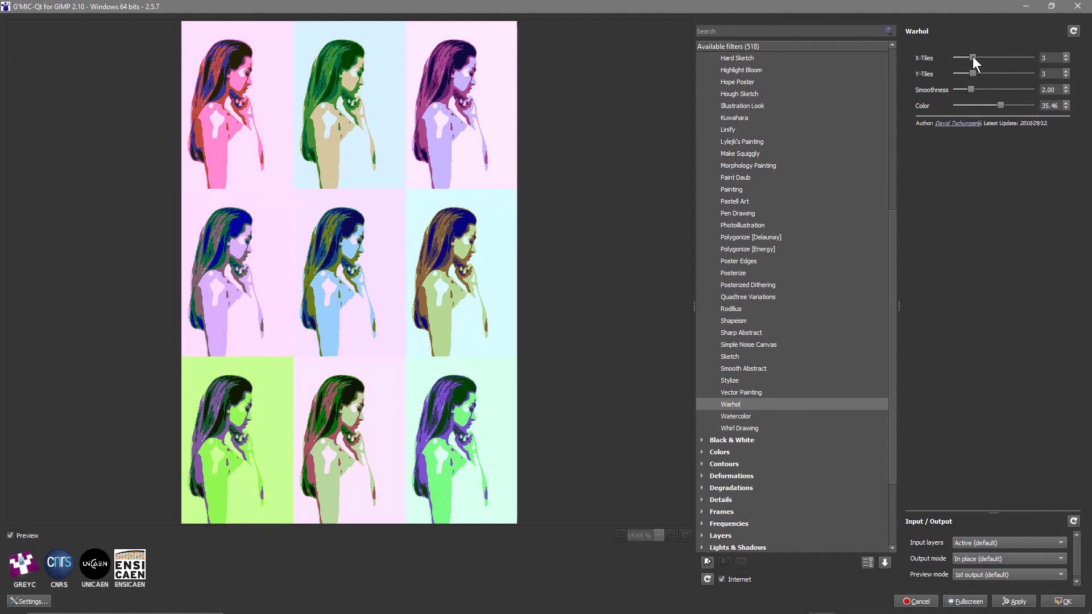
- Set the Warhol X-Tiles and Y-Tiles to 3
click(1065, 56)
click(1066, 71)
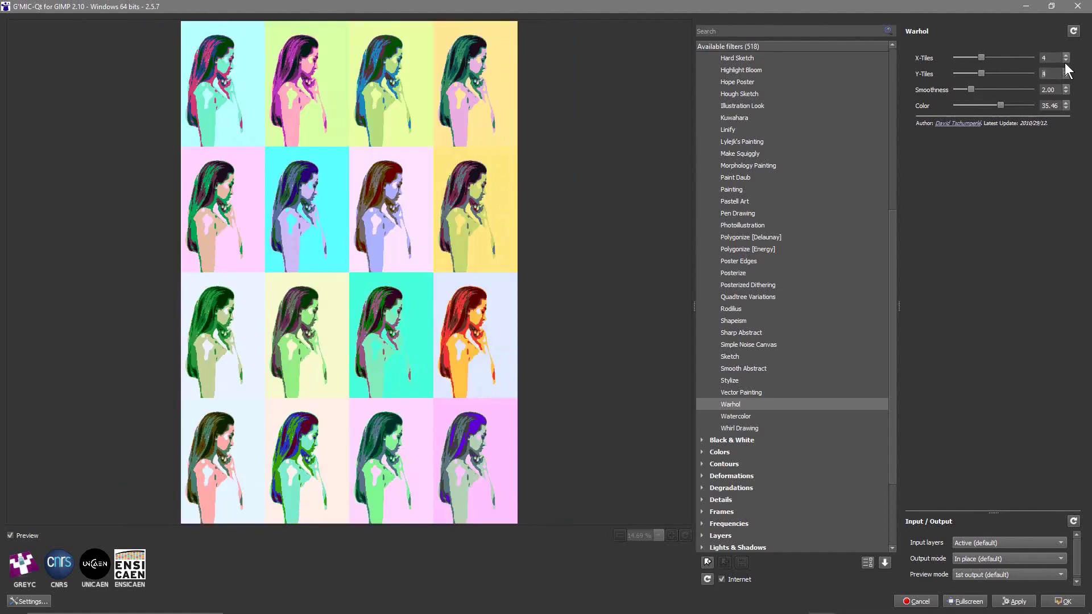
click(1065, 76)
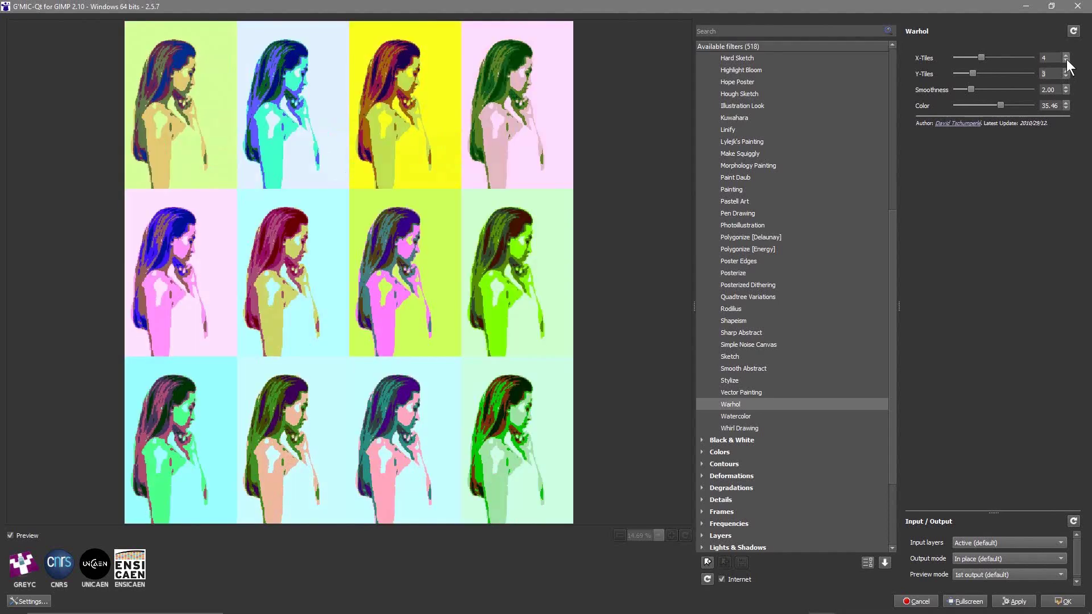
click(1065, 60)
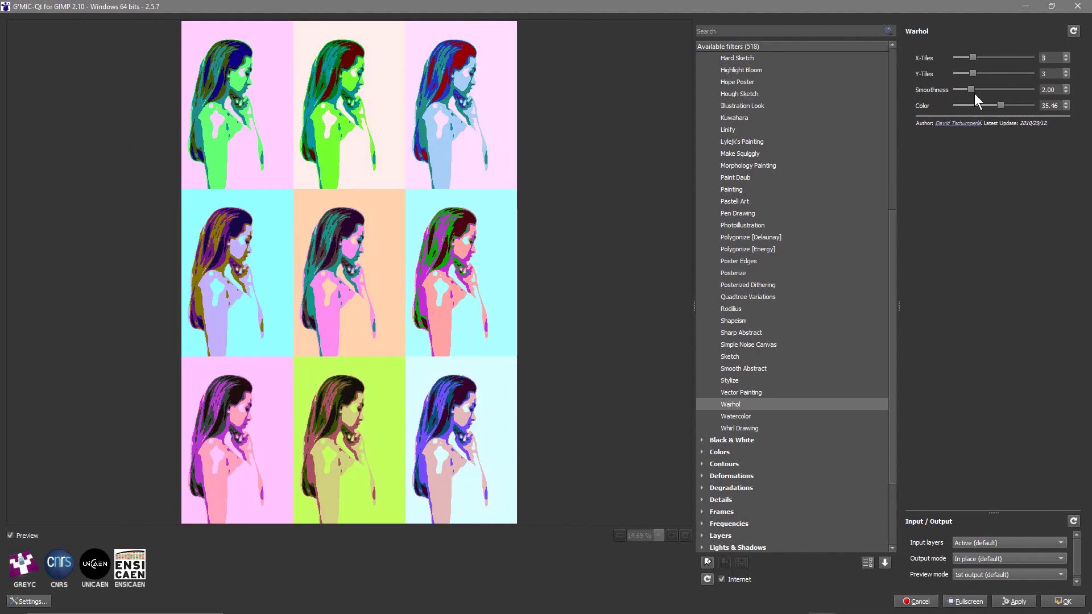
- Set Smoothness to 2 and lower Color to about 30.90
drag(980, 90, 1043, 91)
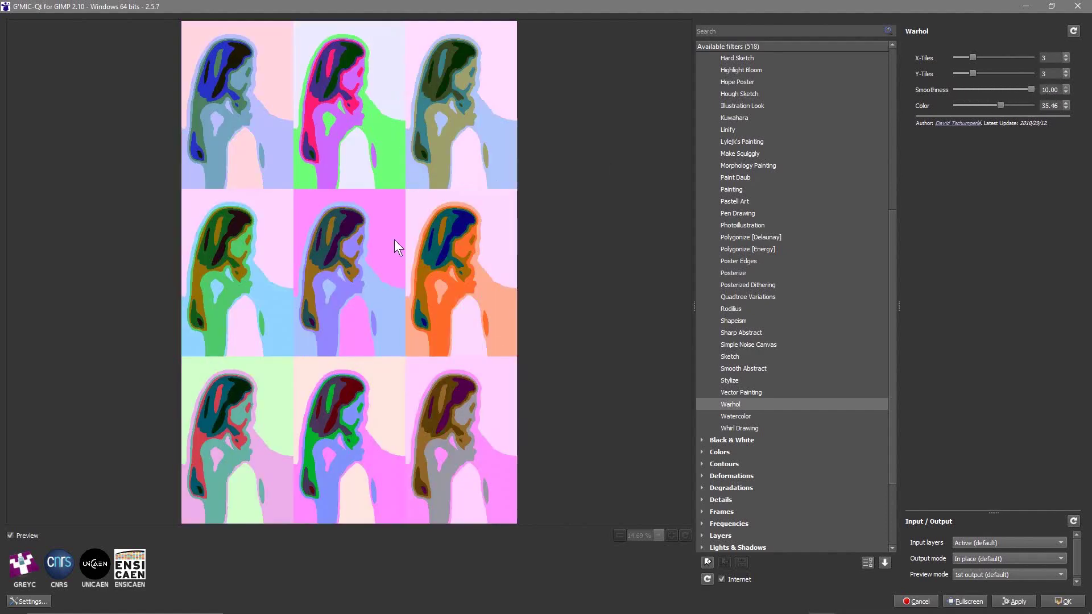
double_click(1047, 89)
text(2)
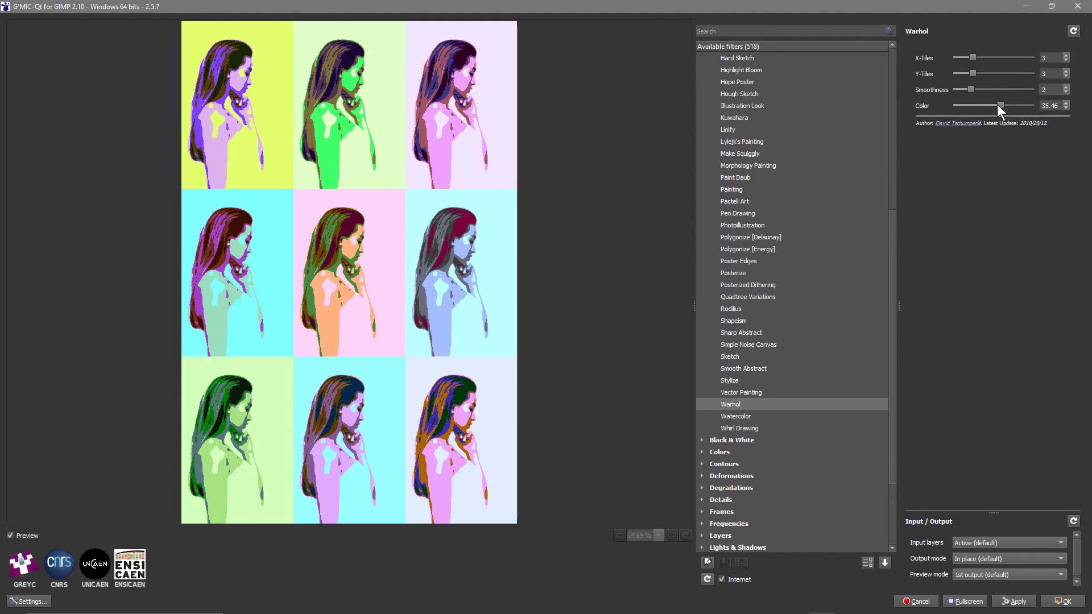
drag(999, 104, 993, 103)
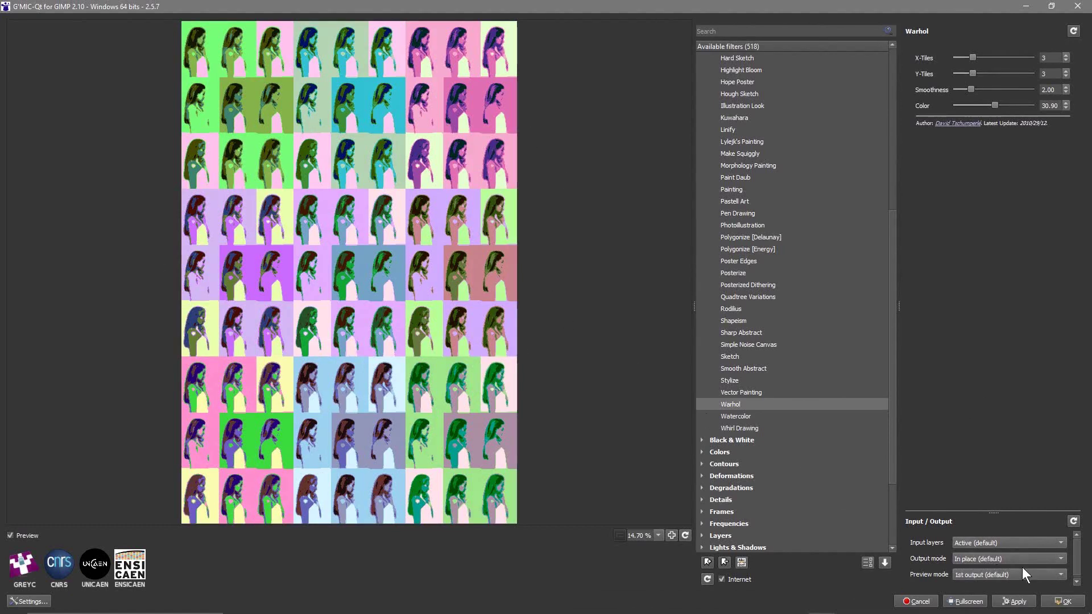
click(1062, 602)
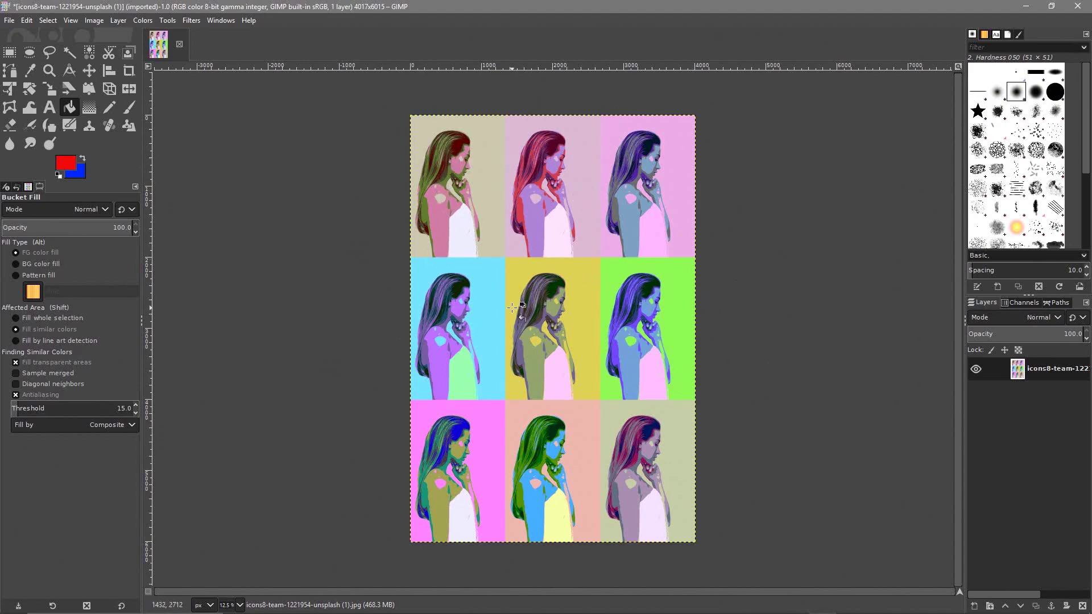
- Export the grid as warhol image - 01.jpg at JPEG quality 90 in the tutorial folder
click(9, 20)
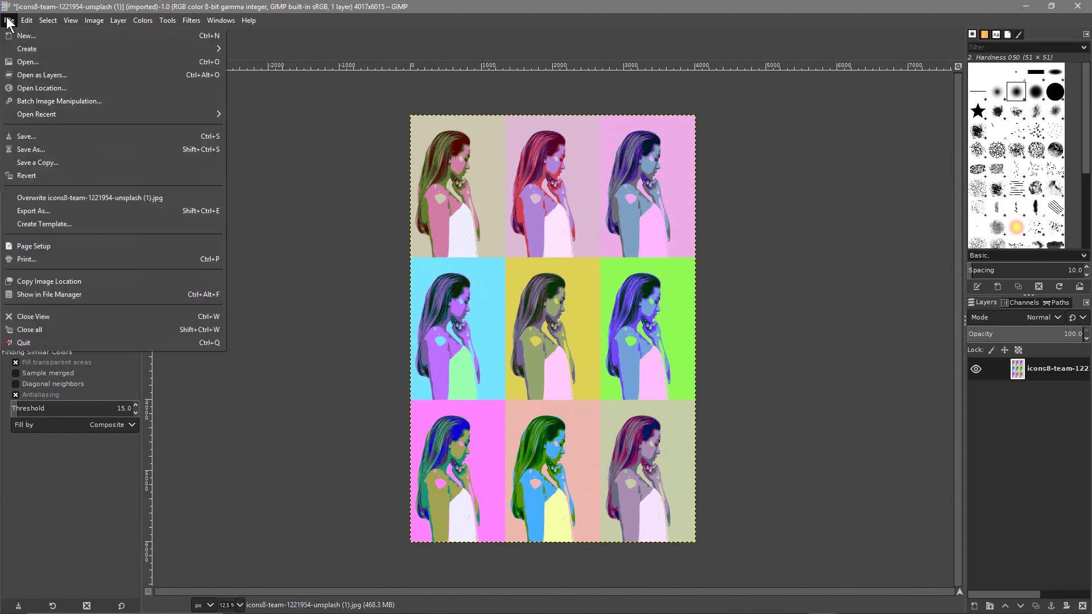
click(56, 211)
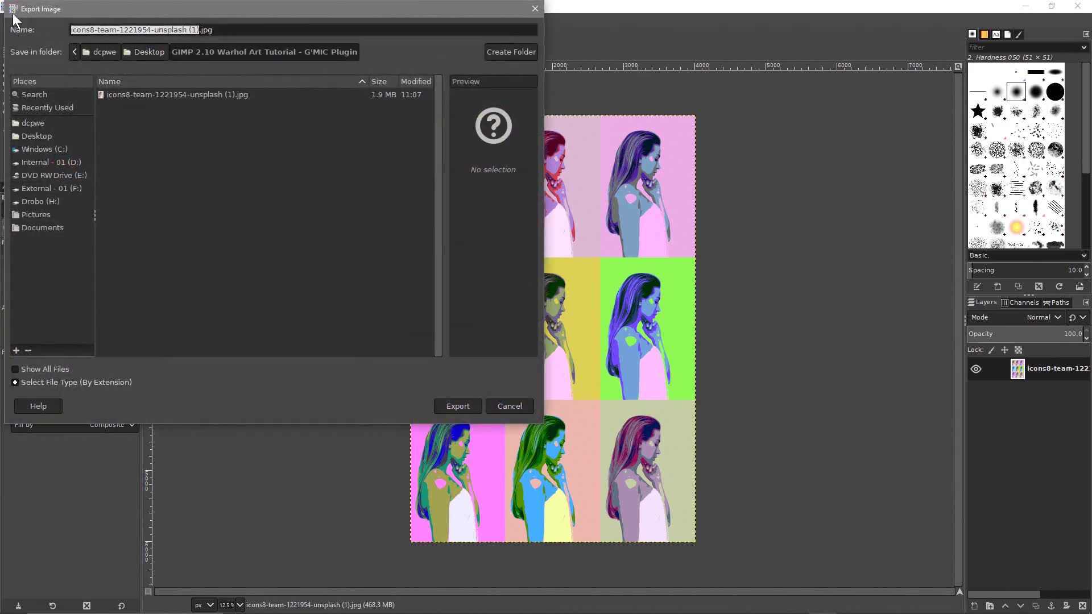
text(warhol)
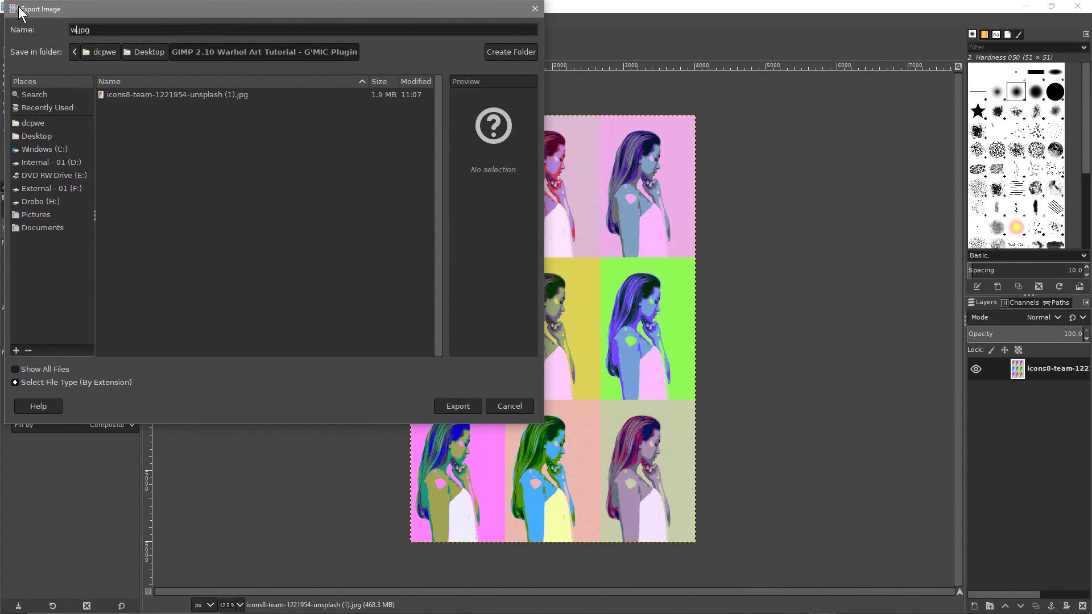
text( image)
text( -)
text( 02)
click(458, 405)
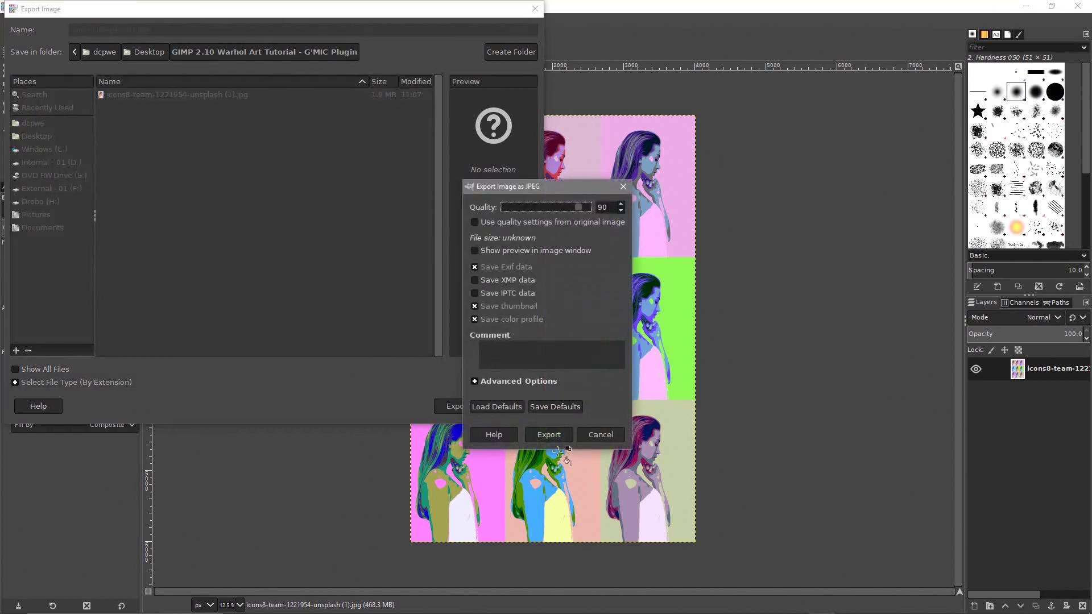
click(548, 434)
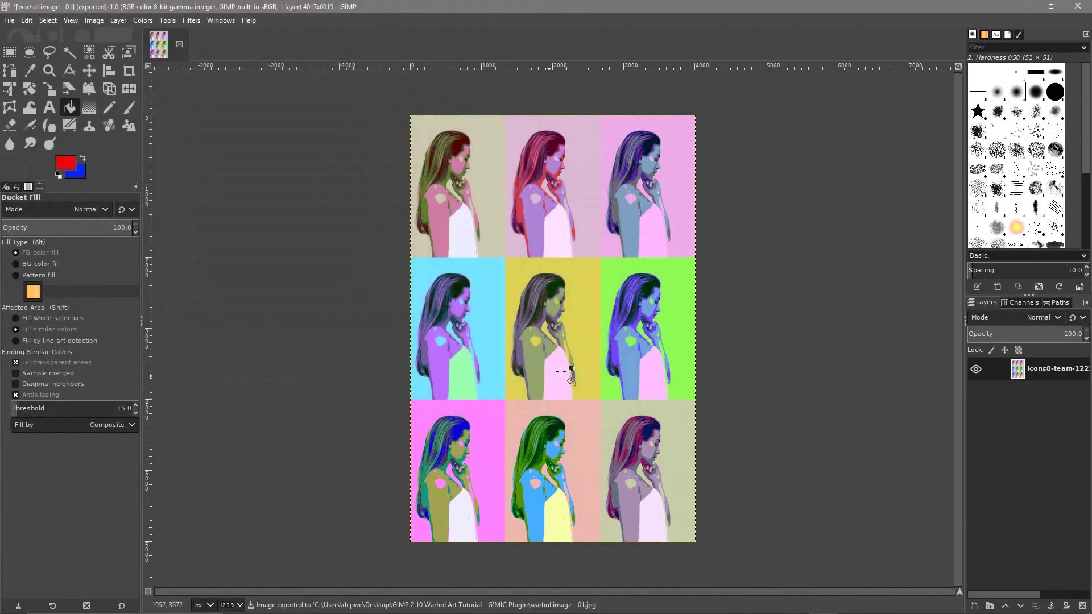
- Quit GIMP and zoom and pan in Photos to compare the Warhol grid with the original portrait
click(1078, 7)
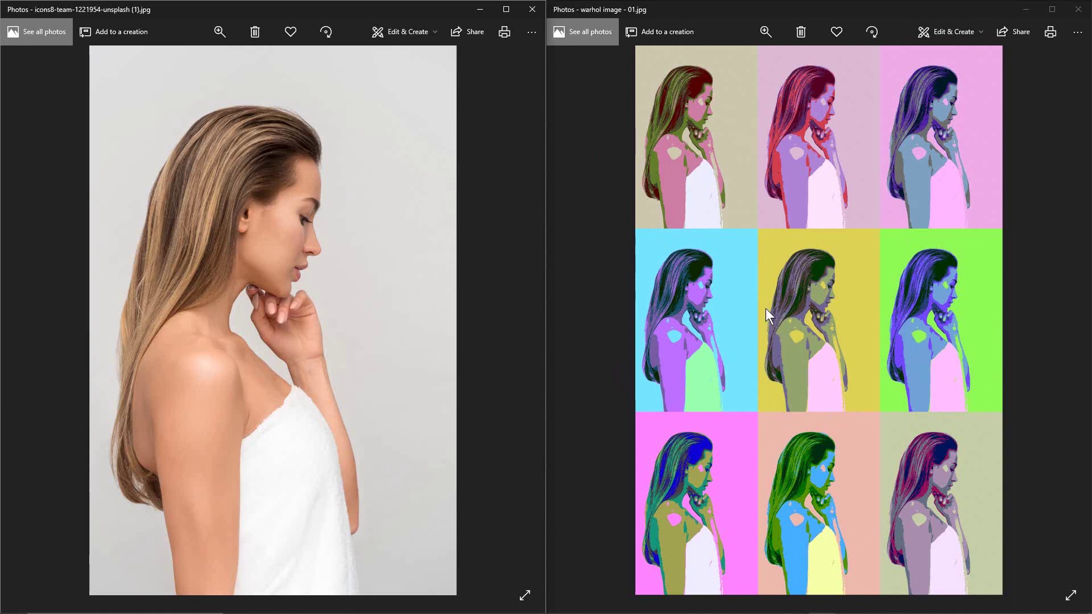
double_click(824, 312)
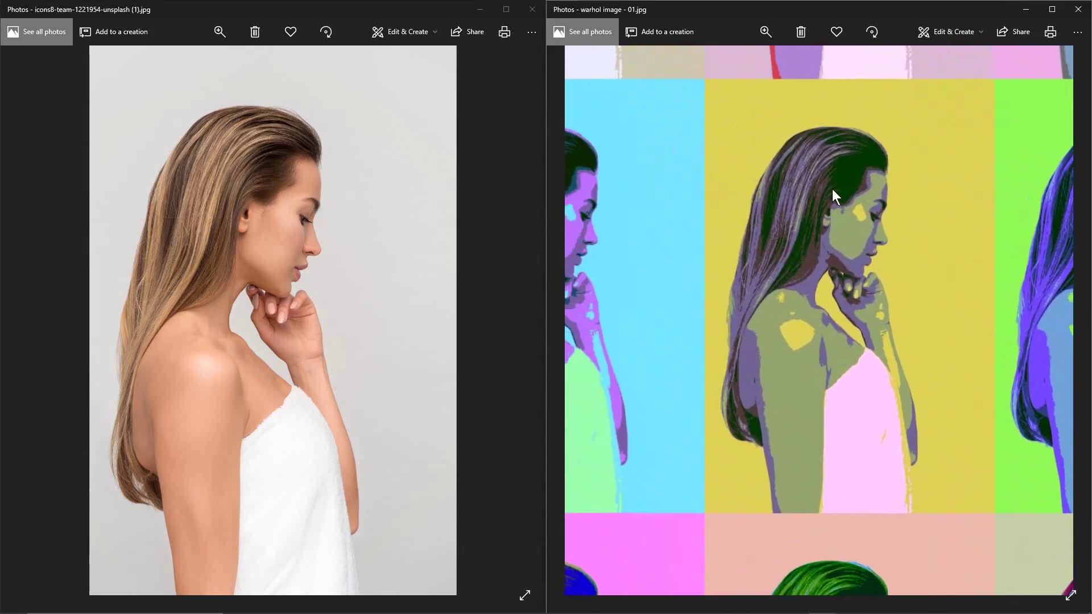
scroll(845, 372, up, 3)
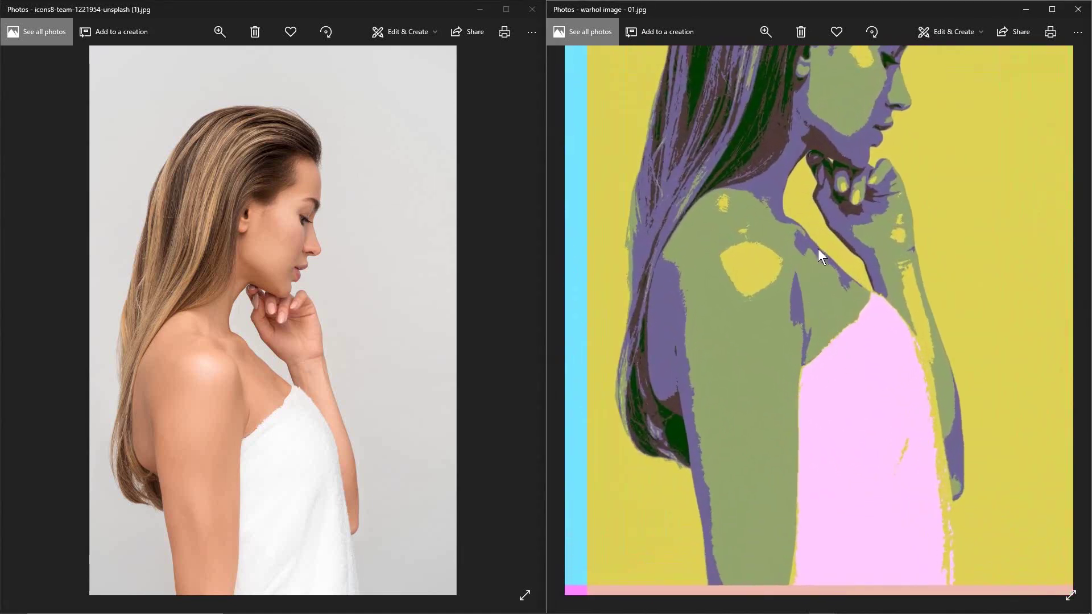
drag(733, 170, 924, 265)
scroll(904, 289, down, 5)
scroll(904, 290, down, 2)
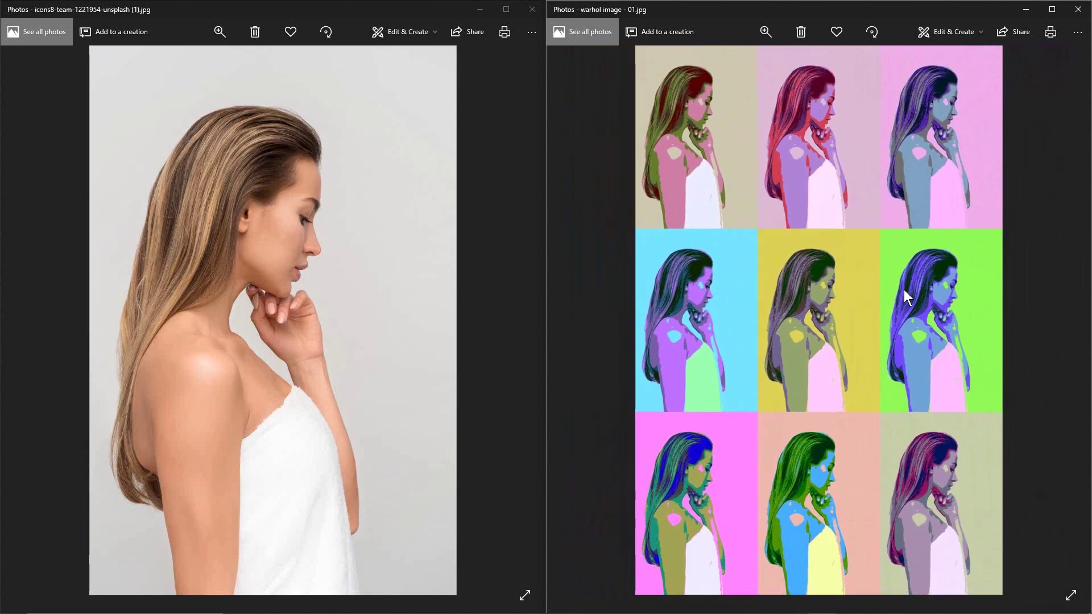
scroll(903, 290, up, 2)
scroll(904, 290, down, 2)
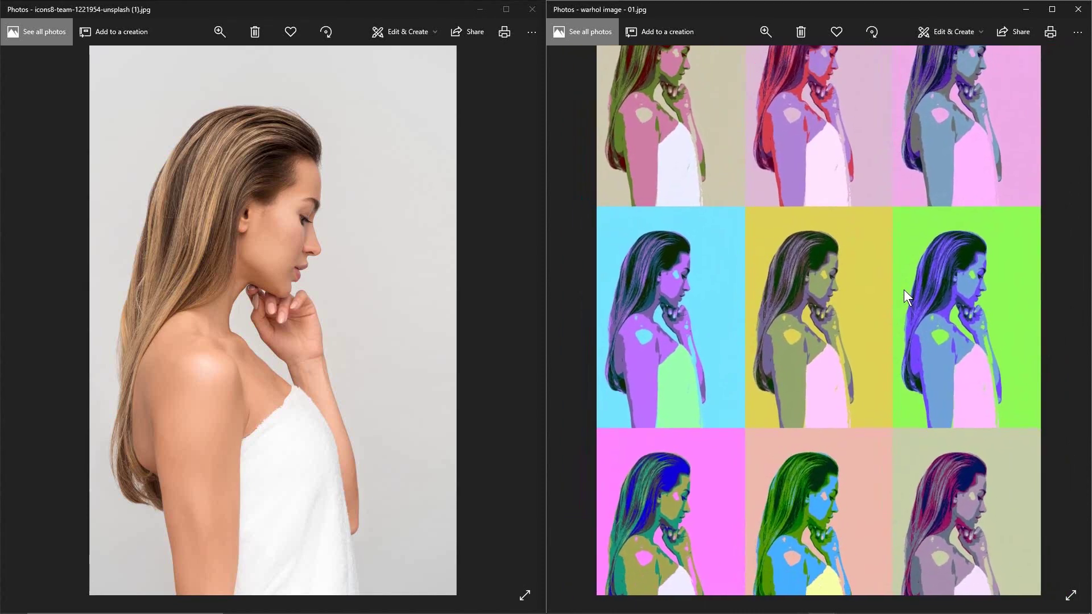
scroll(904, 291, down, 1)
scroll(904, 291, up, 3)
scroll(905, 291, up, 1)
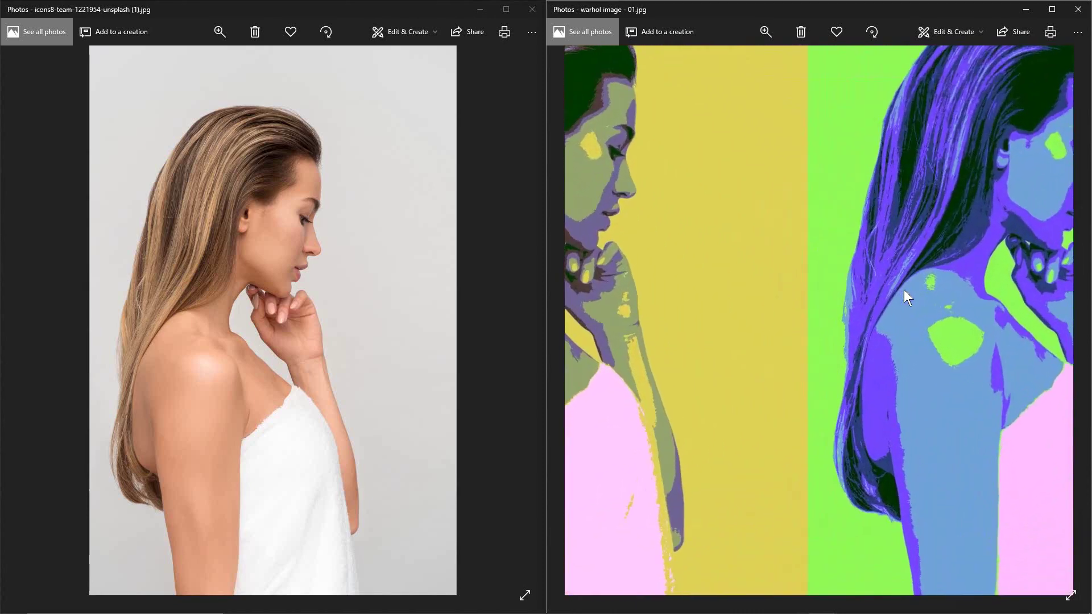
scroll(905, 291, down, 2)
scroll(904, 291, down, 1)
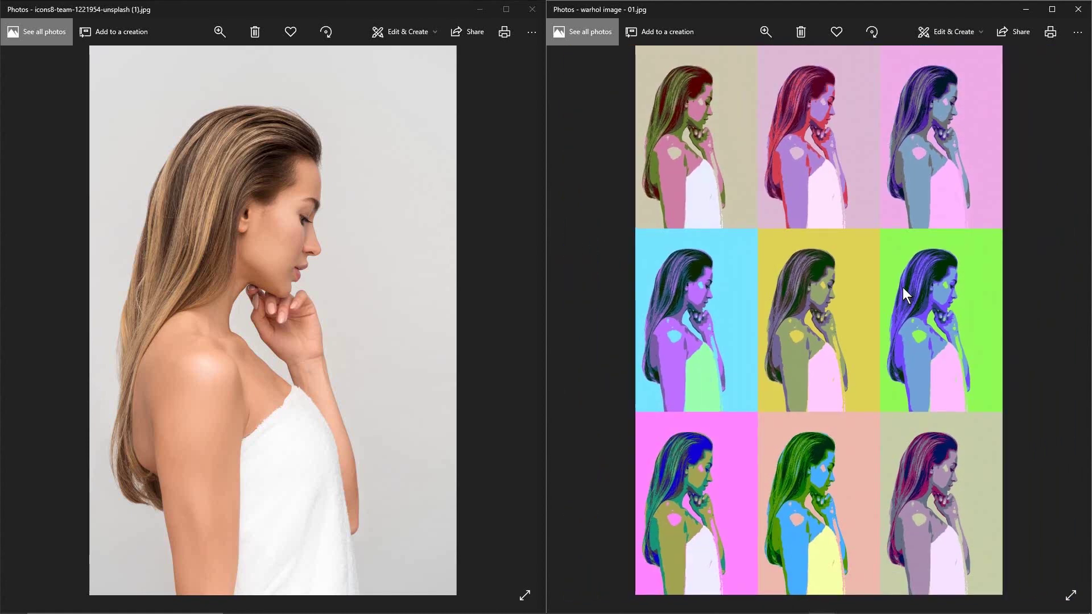
- Close the original portrait and Warhol image viewers, returning to the tutorial folder
click(532, 9)
click(1077, 9)
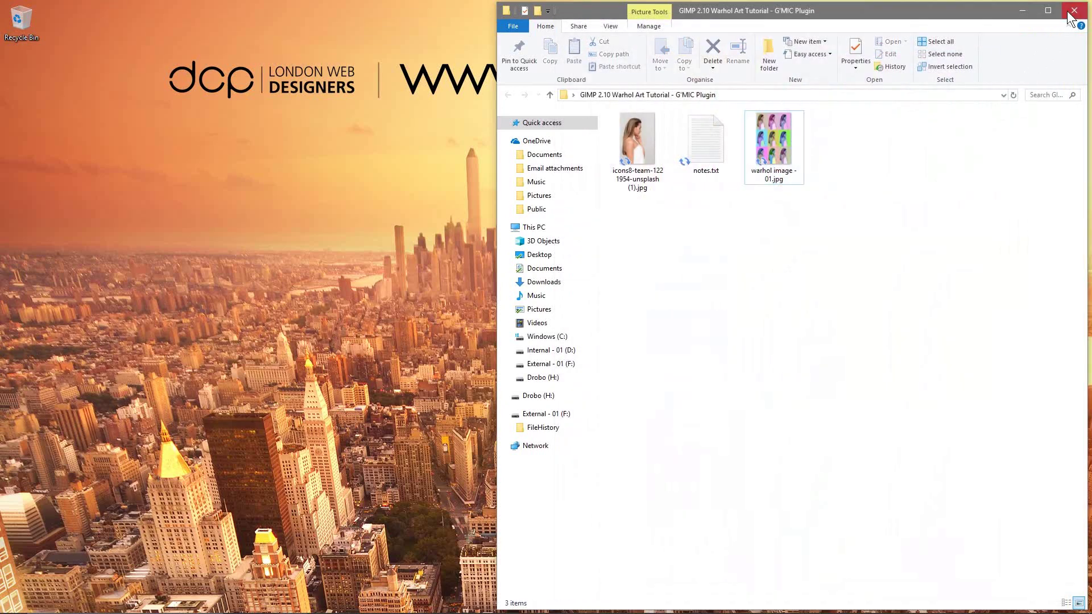